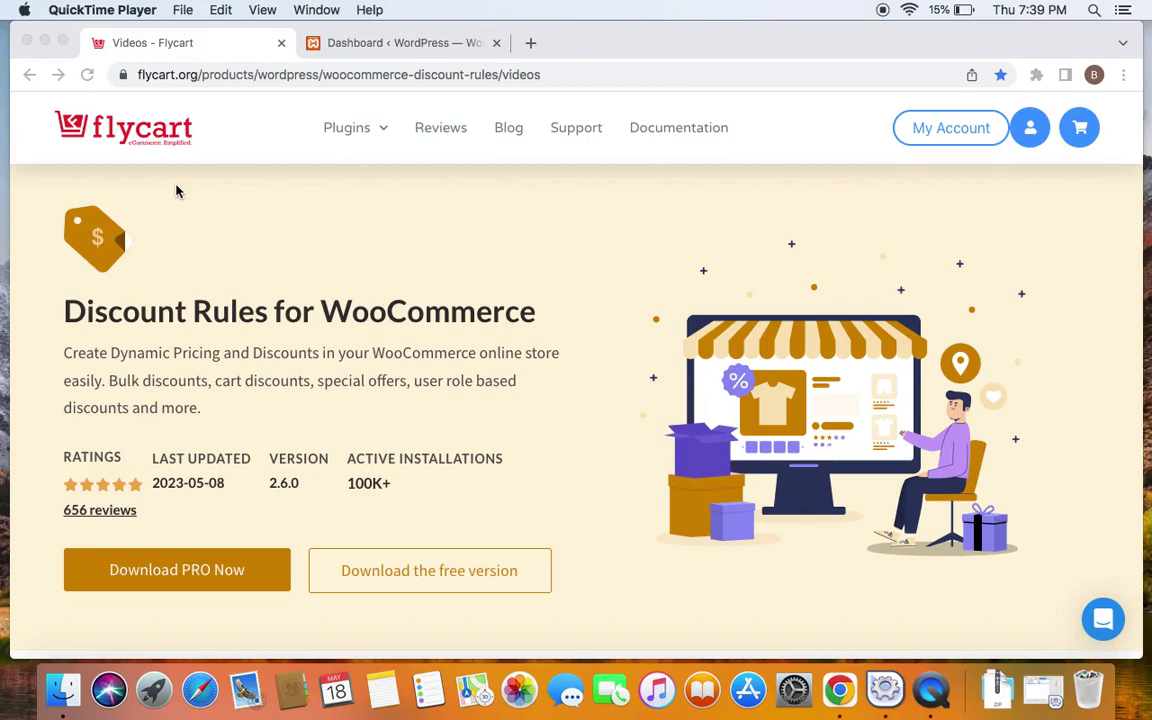
Step: From Flycart's product page, follow 'Download the free version' to the WordPress.org plugin page
click(66, 272)
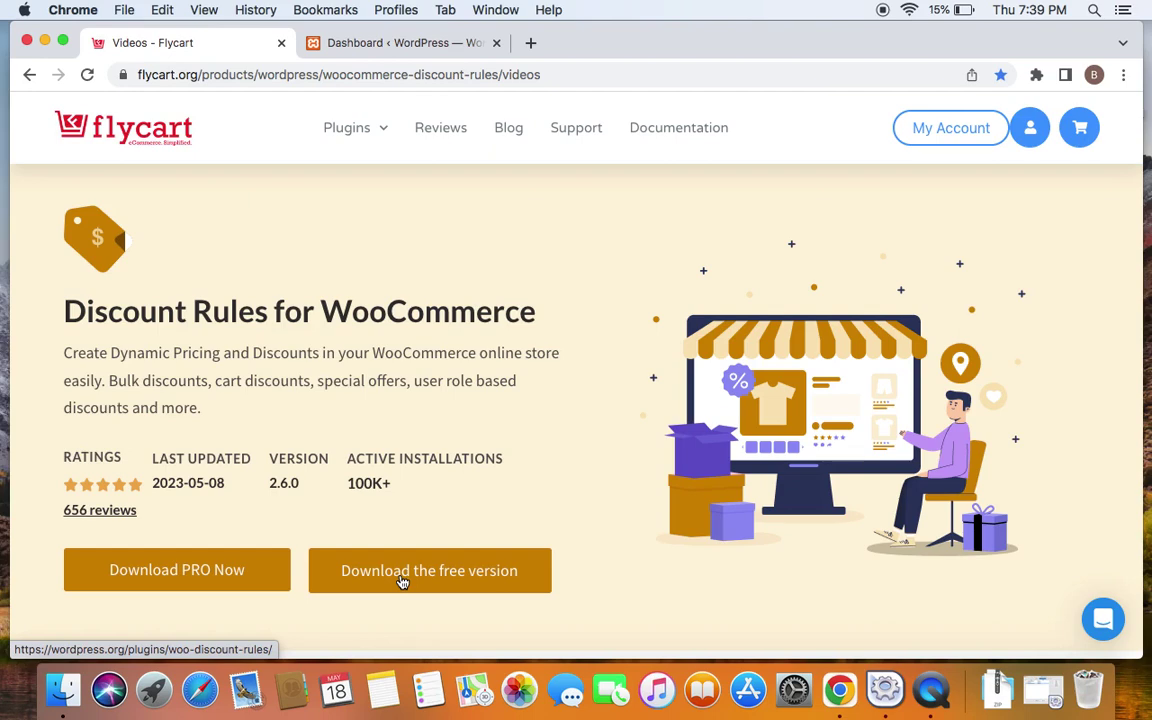
click(585, 75)
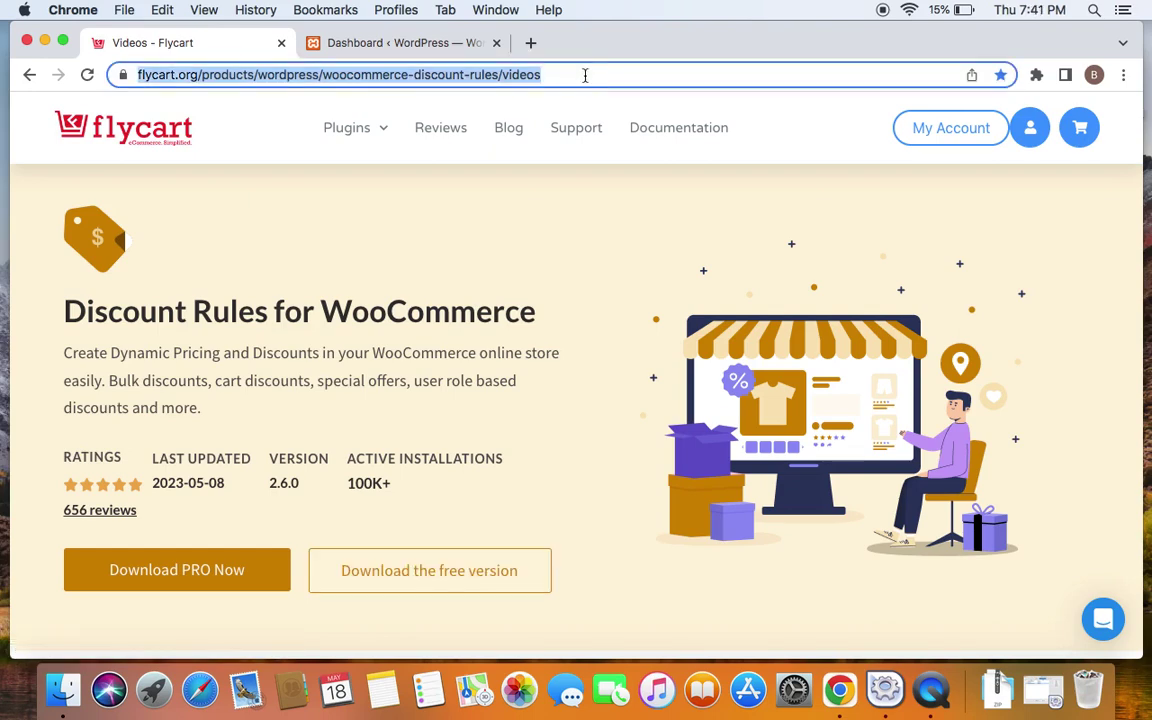
click(558, 325)
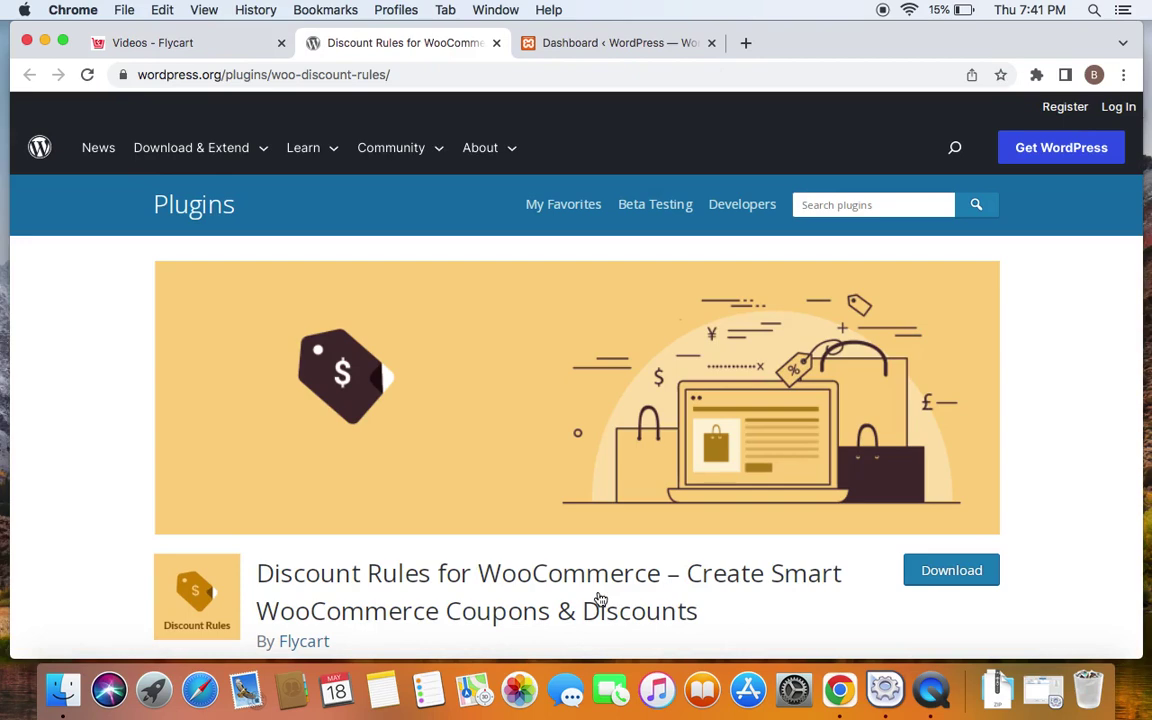
Step: Search WordPress's Add Plugins page for 'woo discount rules'
click(598, 44)
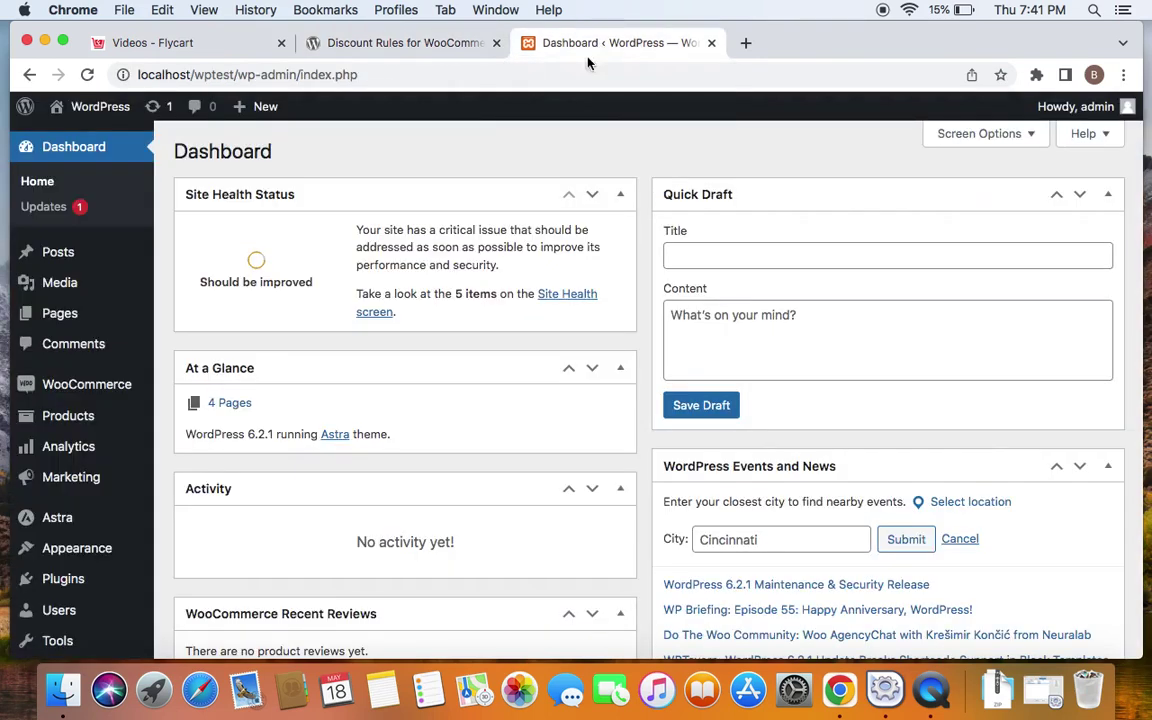
scroll(62, 545, down, 1)
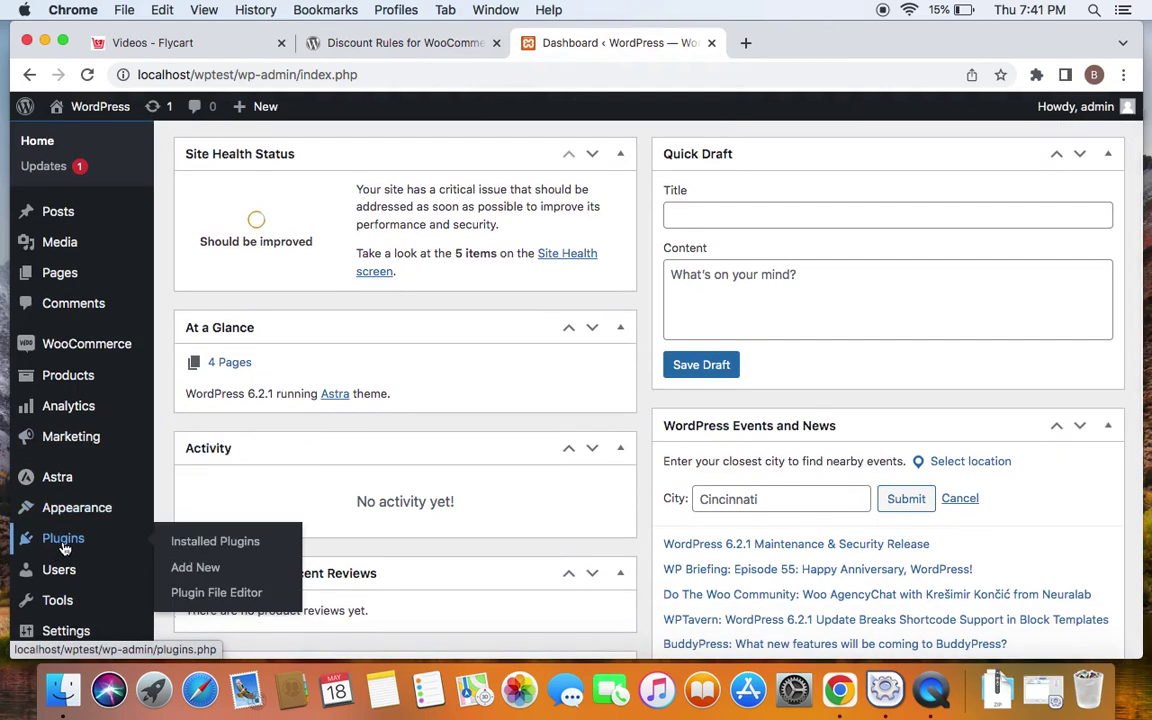
click(186, 568)
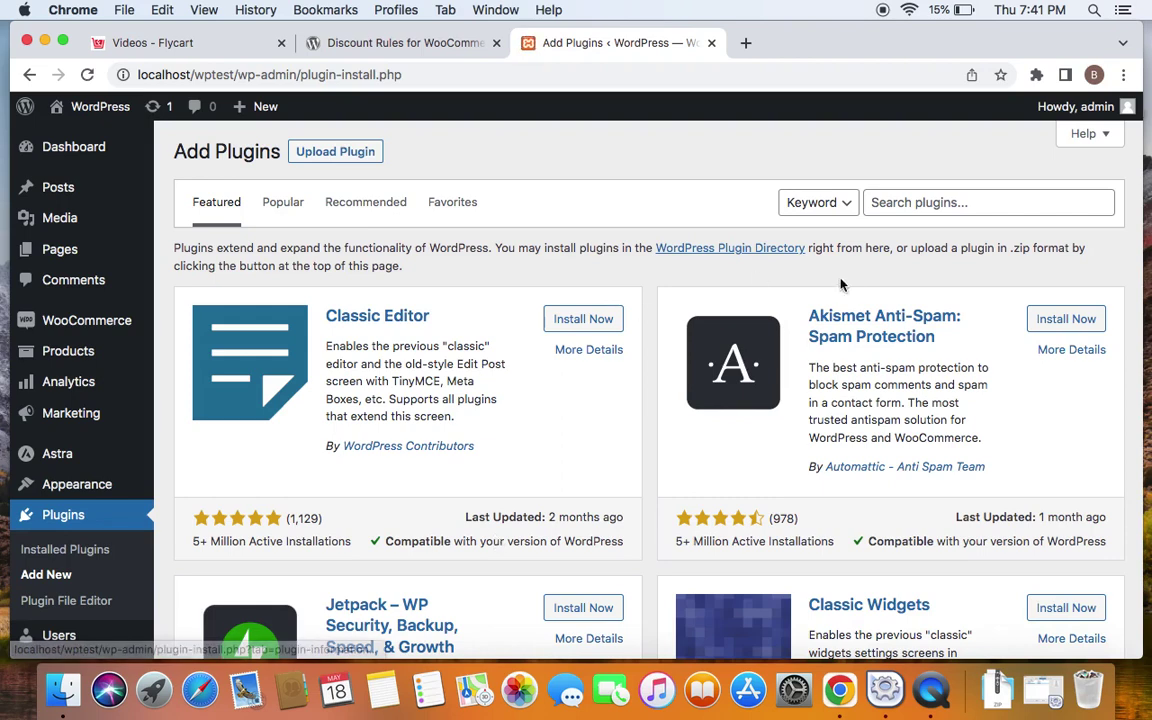
click(888, 201)
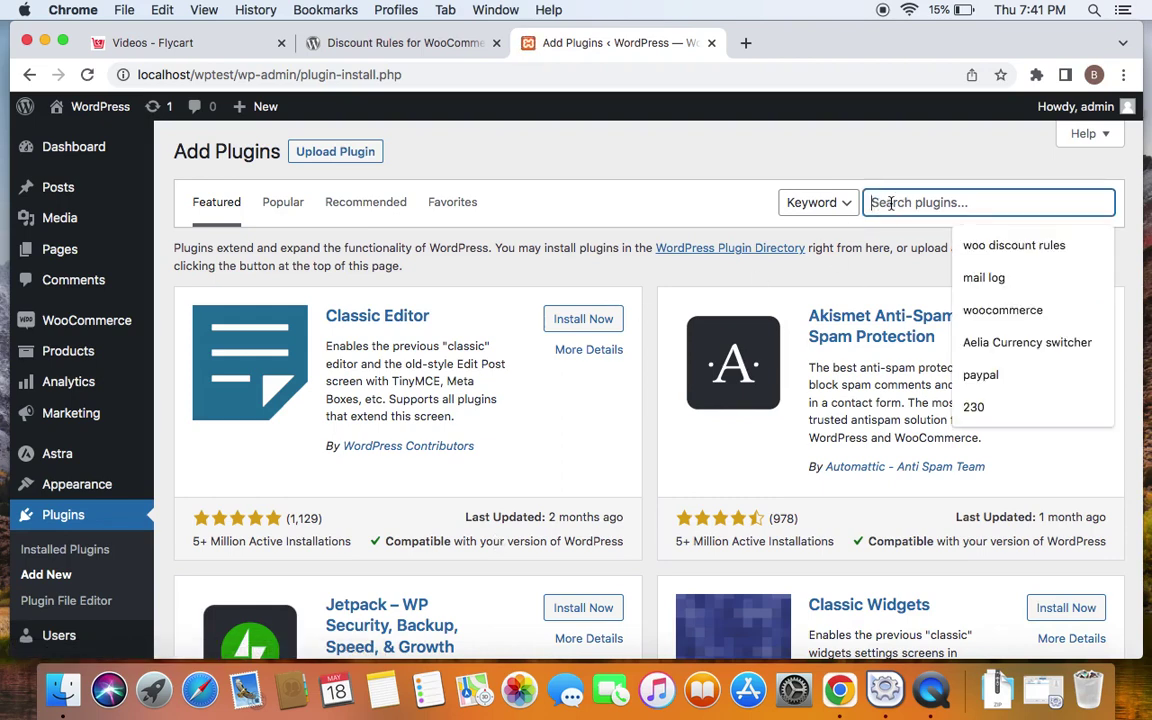
click(1002, 248)
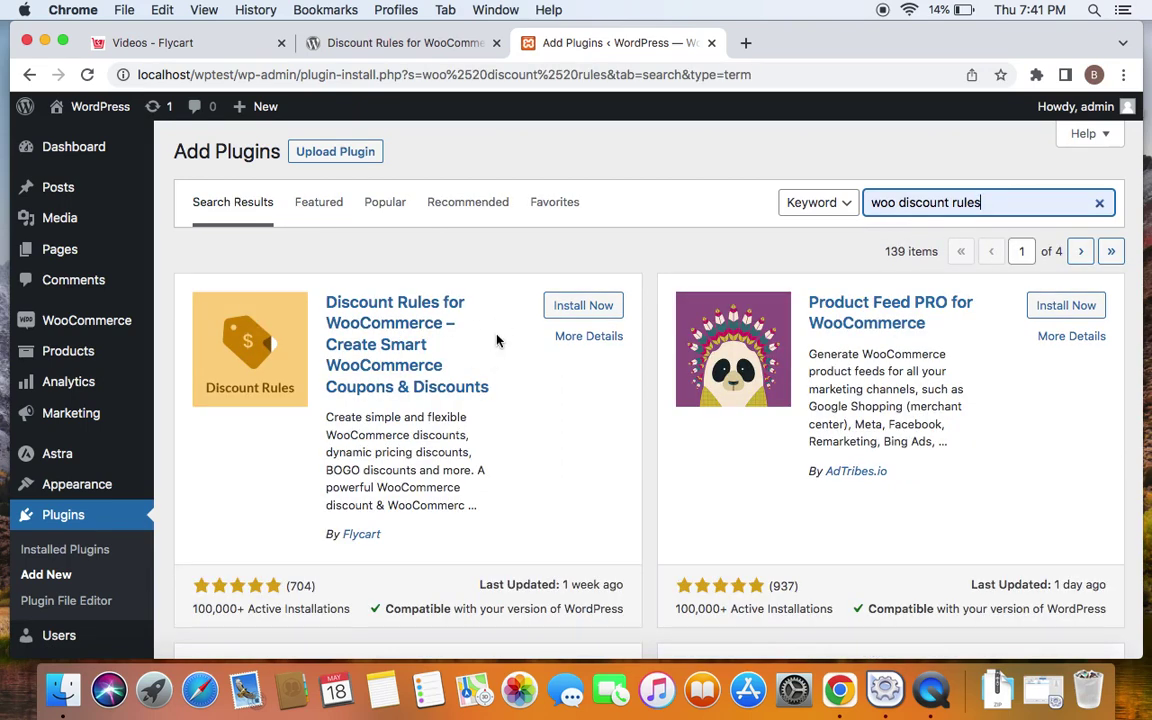
Step: Install Woo Discount Rules by Flycart and activate it alongside WooCommerce
click(586, 308)
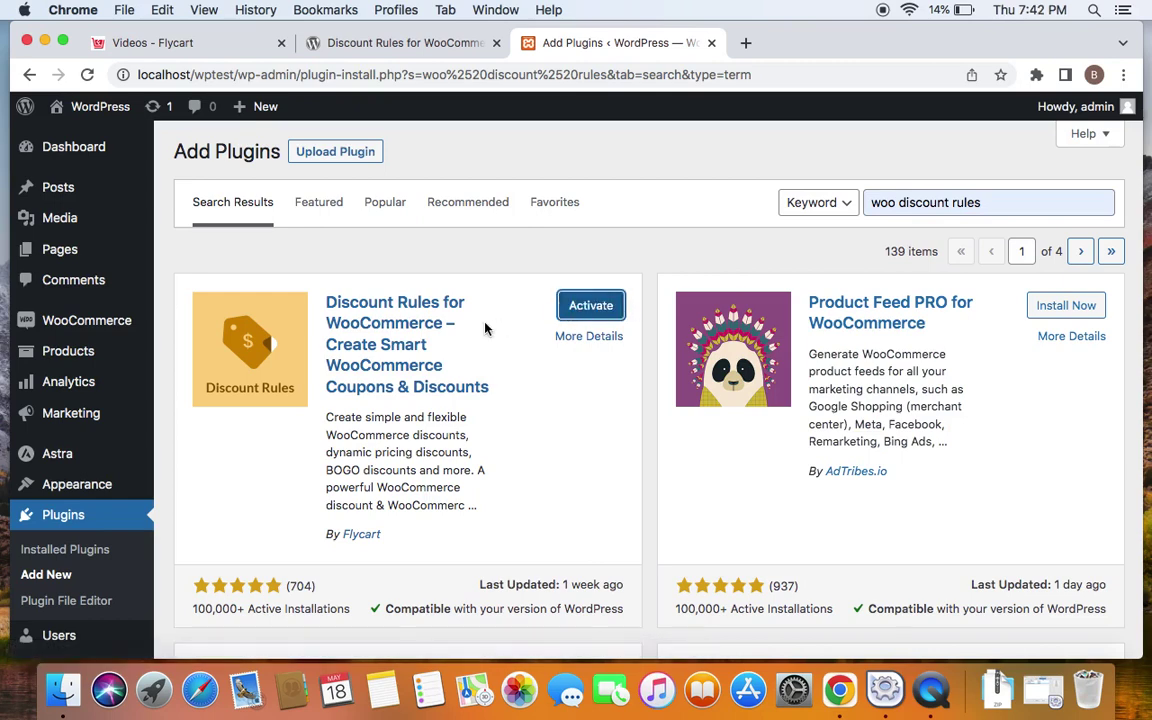
click(591, 318)
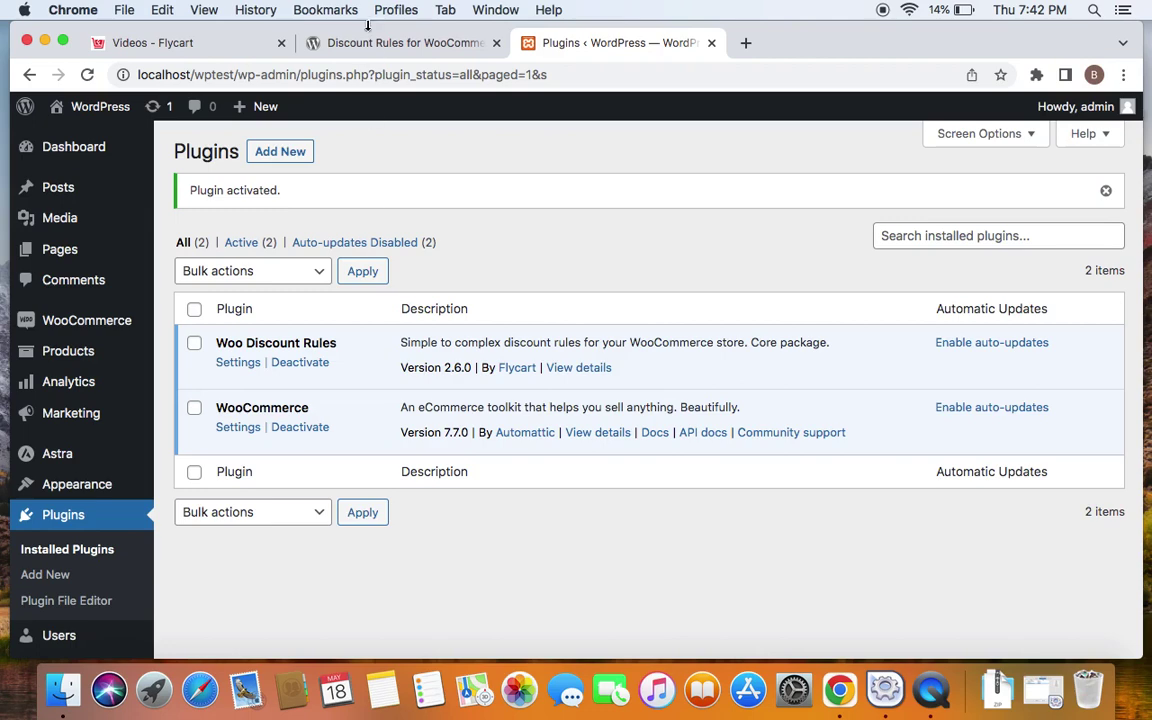
Step: View the $69-per-year PRO edition on Flycart's site, then return to WordPress's plugins list
click(212, 40)
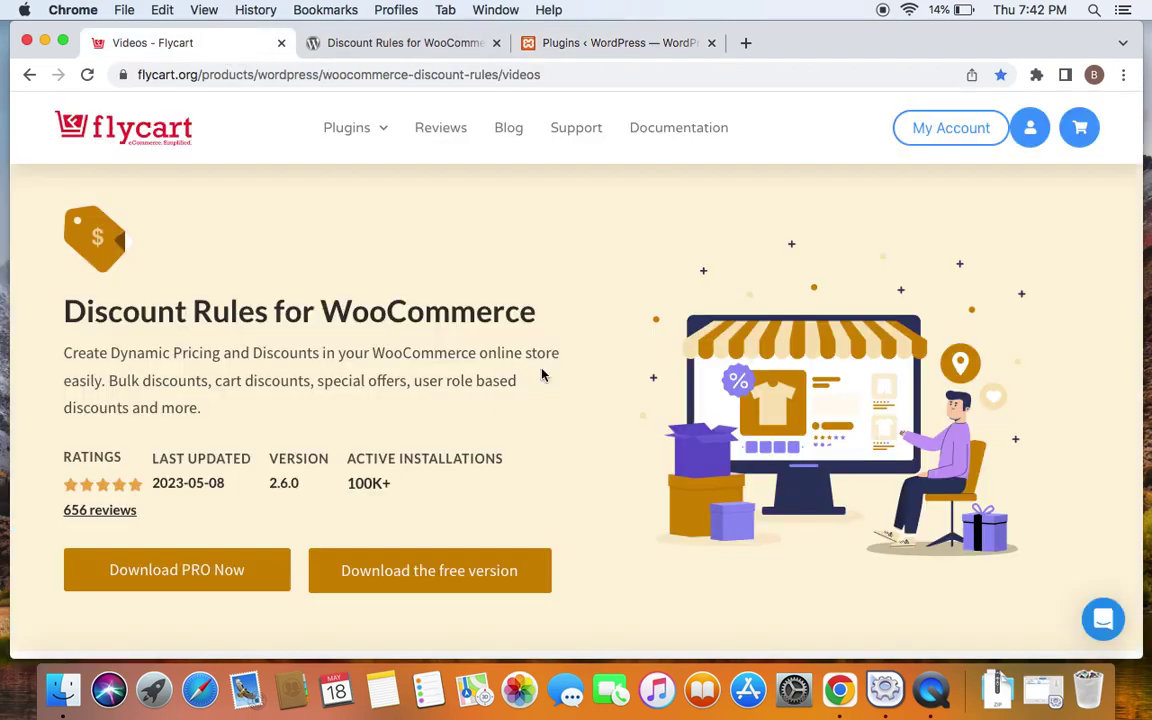
click(203, 579)
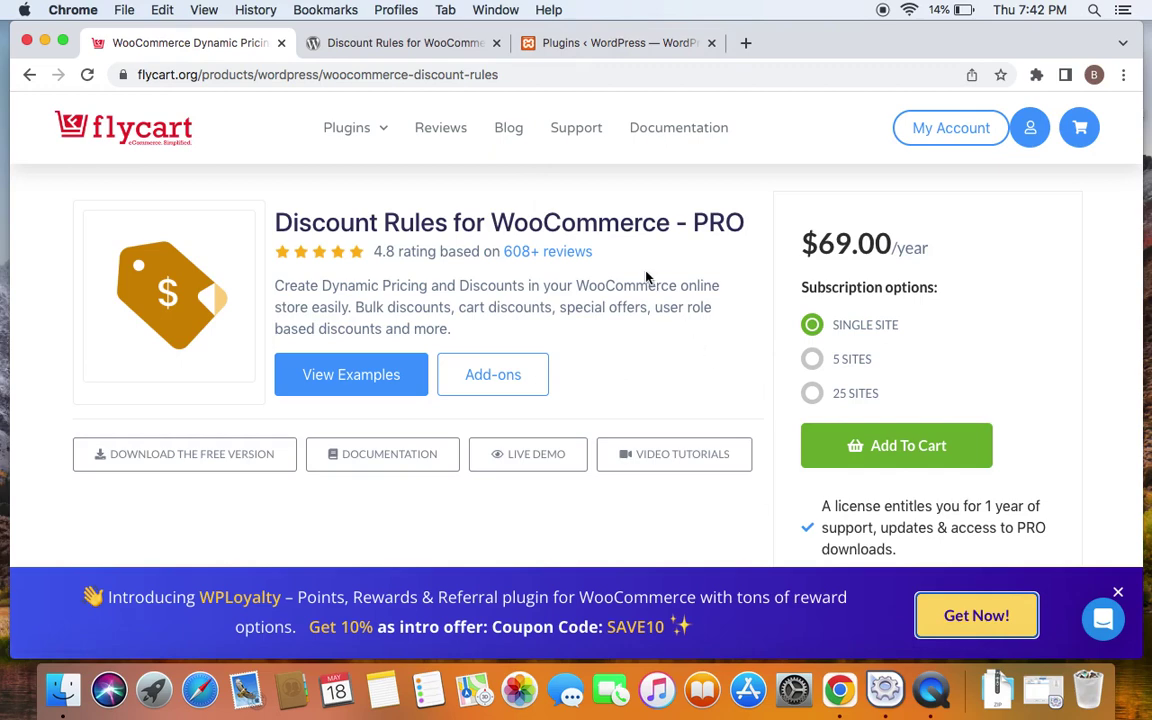
click(600, 44)
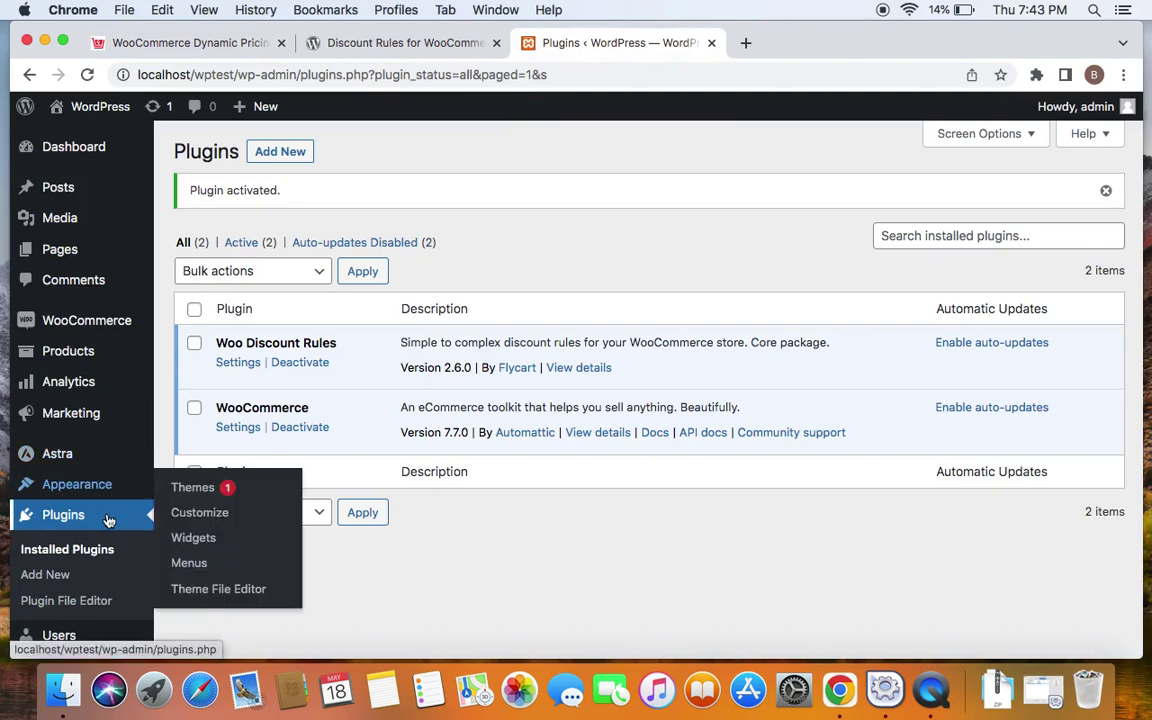
Step: Reveal the zip Upload Plugin form on WordPress's Add Plugins page
click(283, 157)
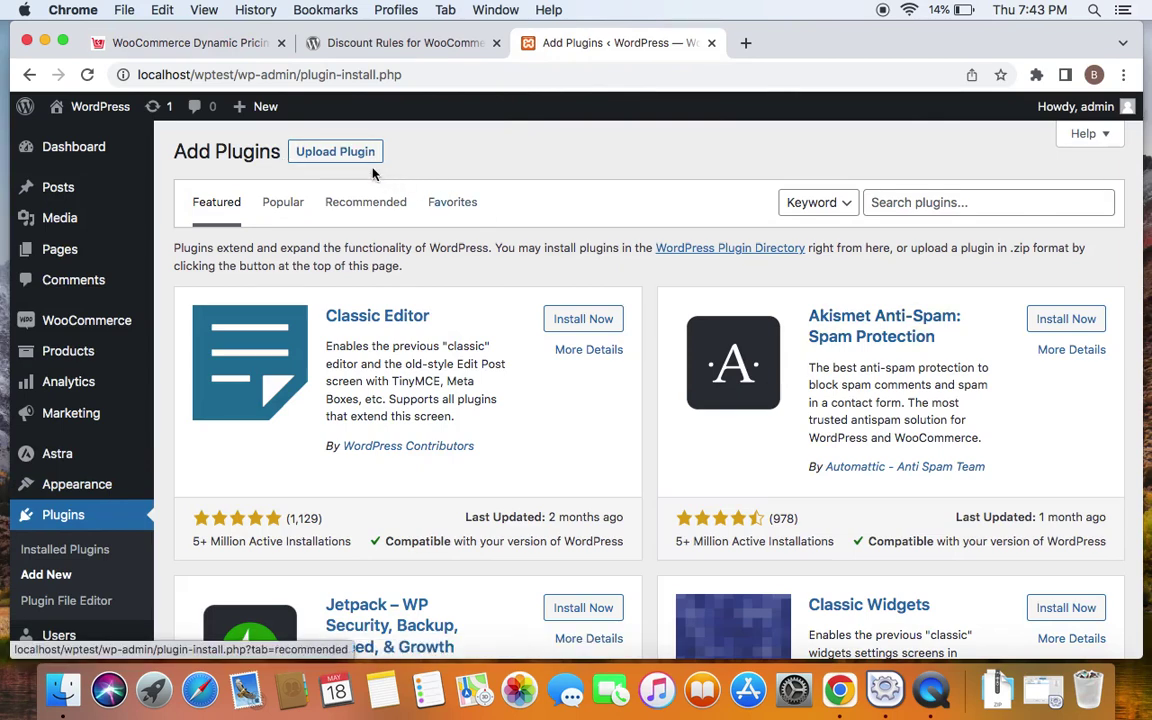
click(355, 153)
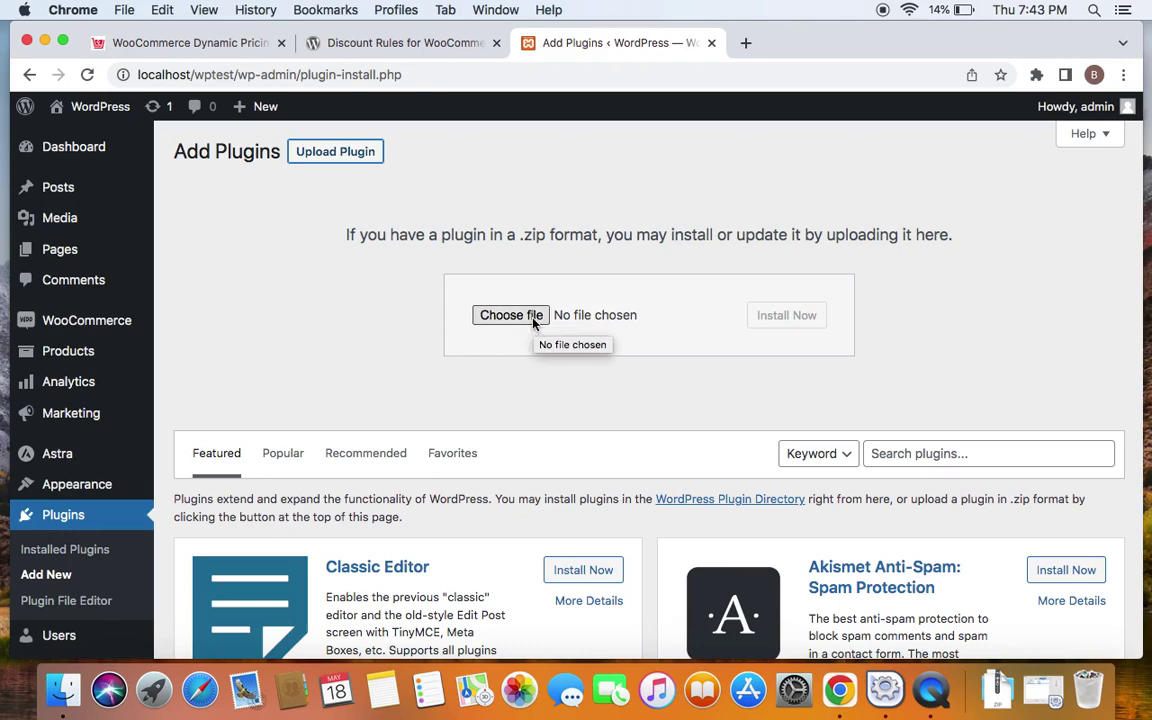
Step: Choose woo-discount-rules-v2-pro-2.6.0.zip from Downloads as the plugin file to upload
click(533, 318)
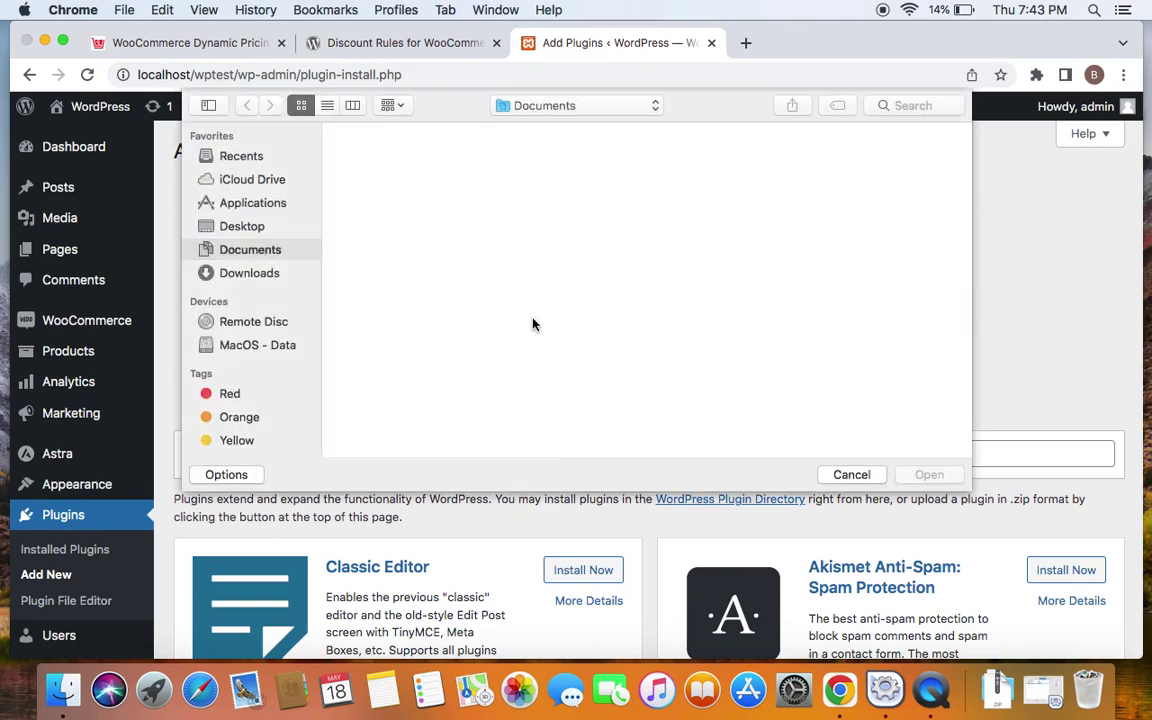
click(245, 273)
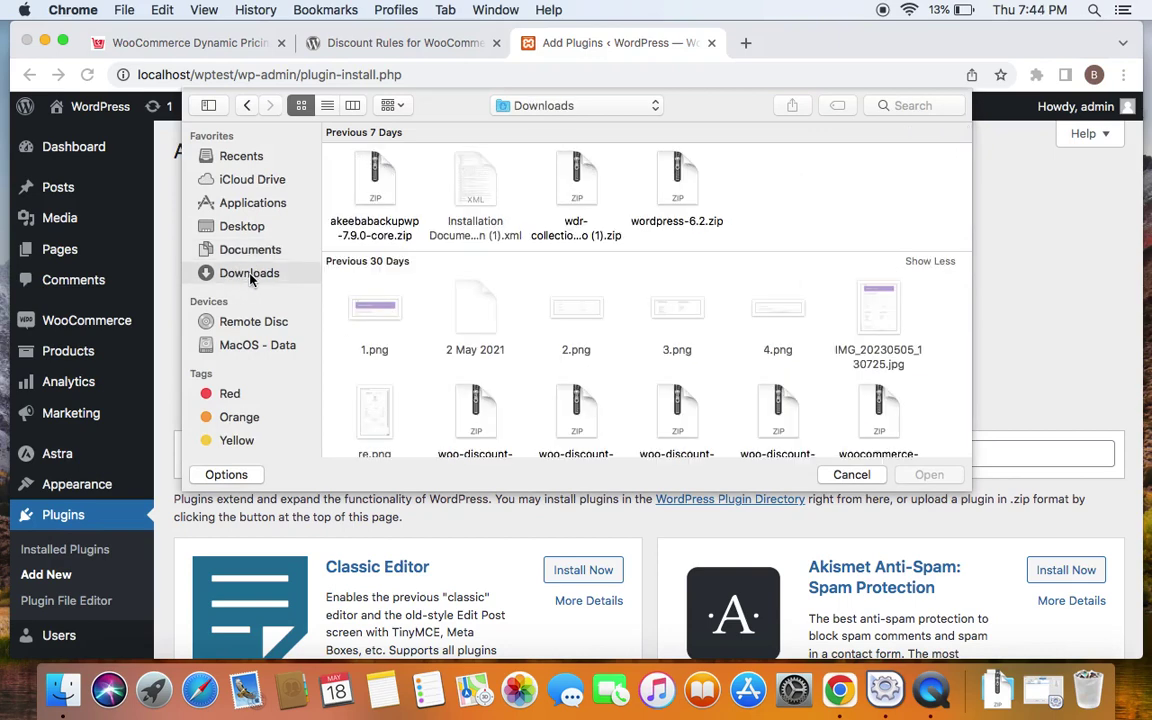
scroll(627, 364, down, 2)
scroll(563, 320, down, 1)
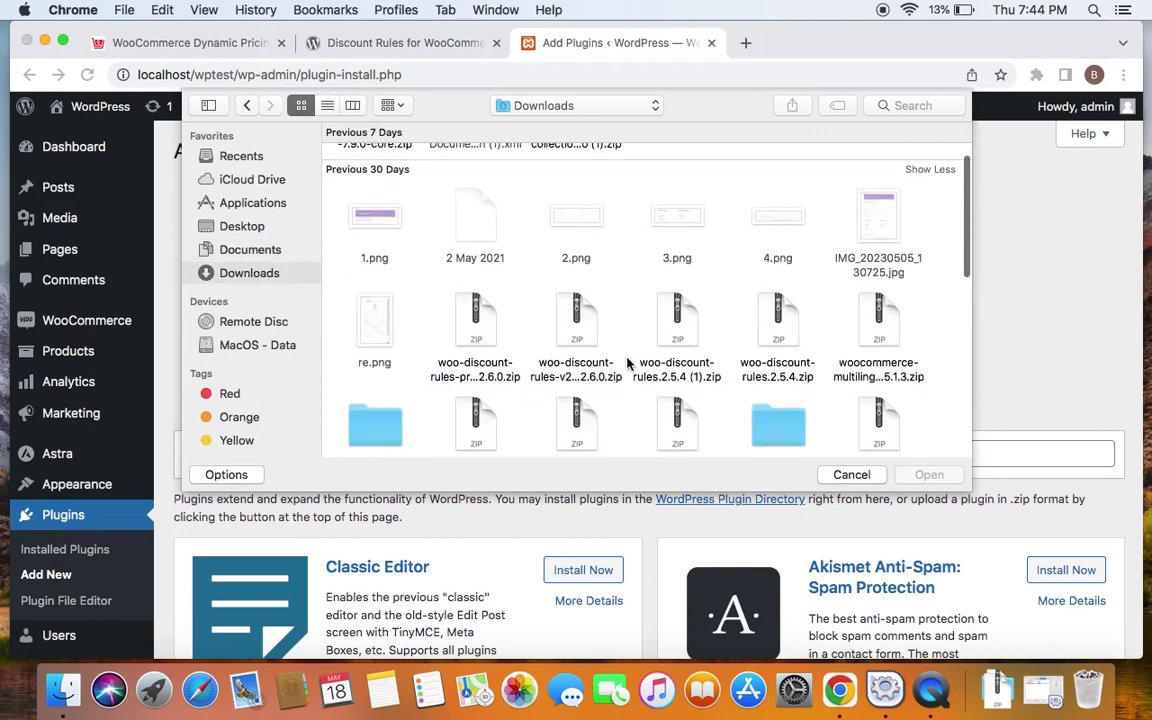
click(576, 335)
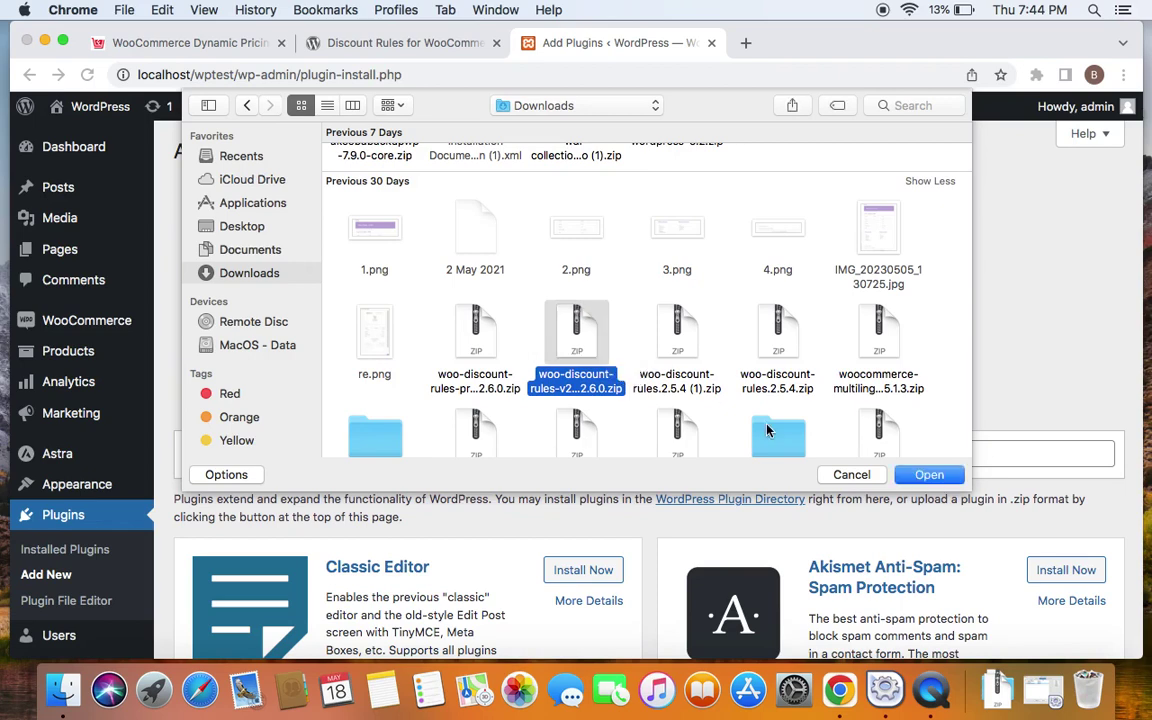
click(935, 475)
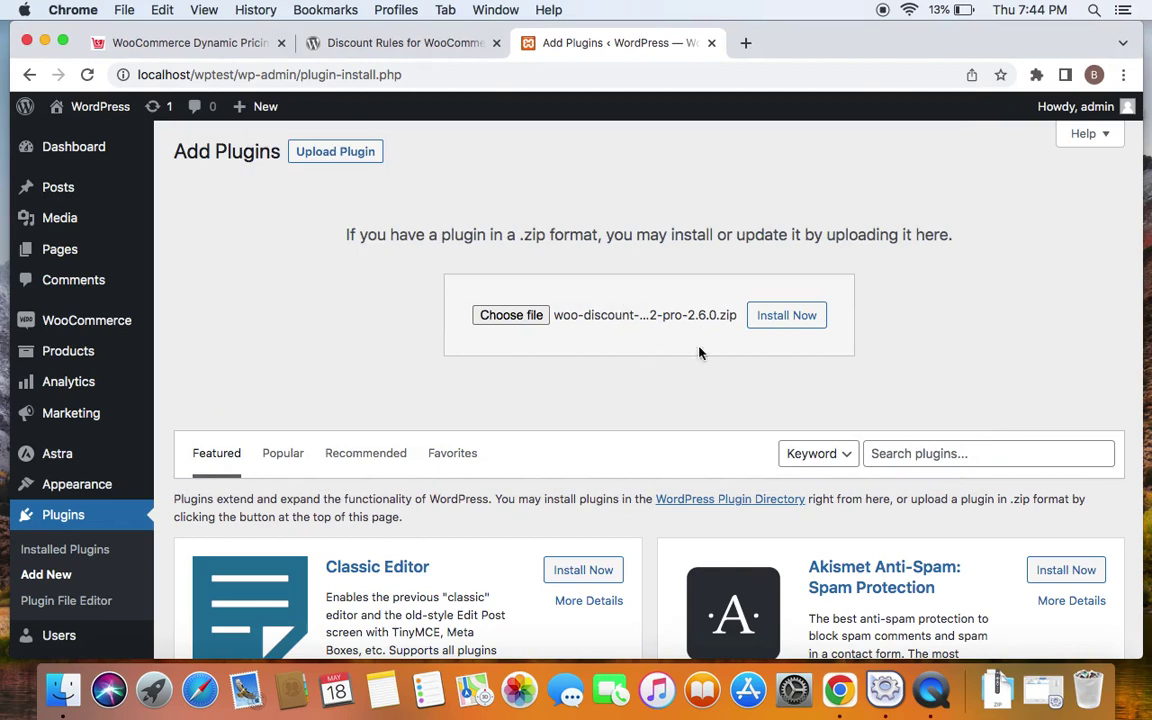
Step: Install the uploaded zip and activate Woo Discount Rules PRO 2.0, then check the plugin list
click(813, 317)
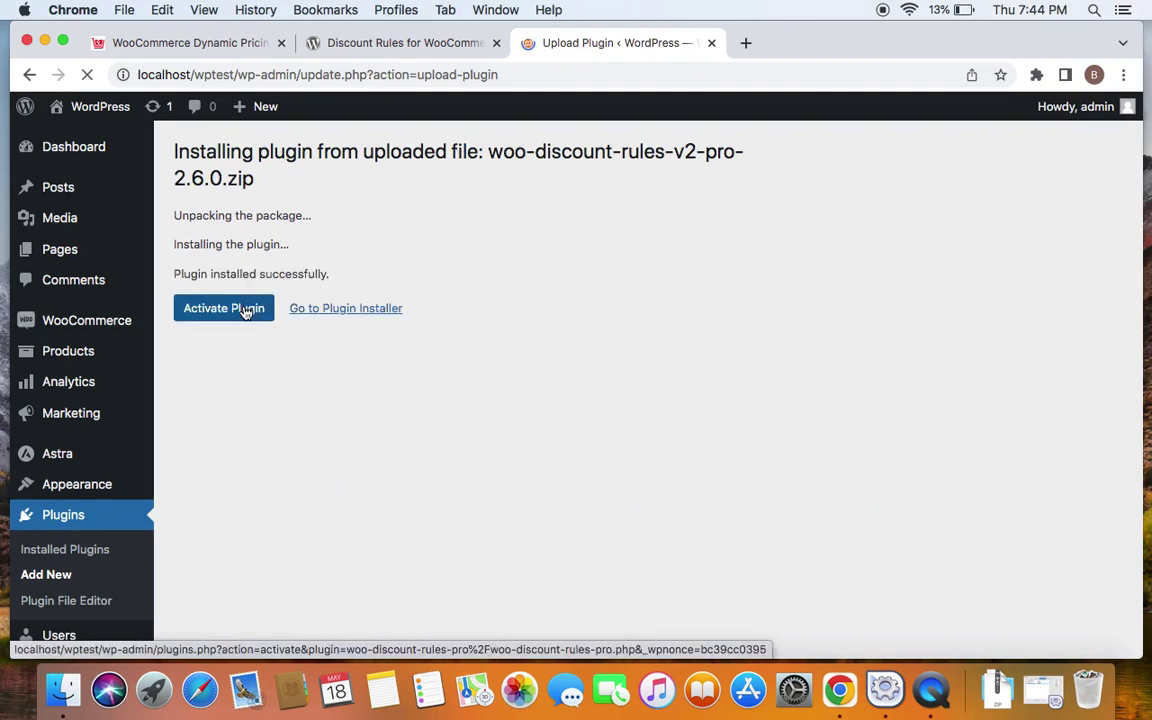
click(245, 312)
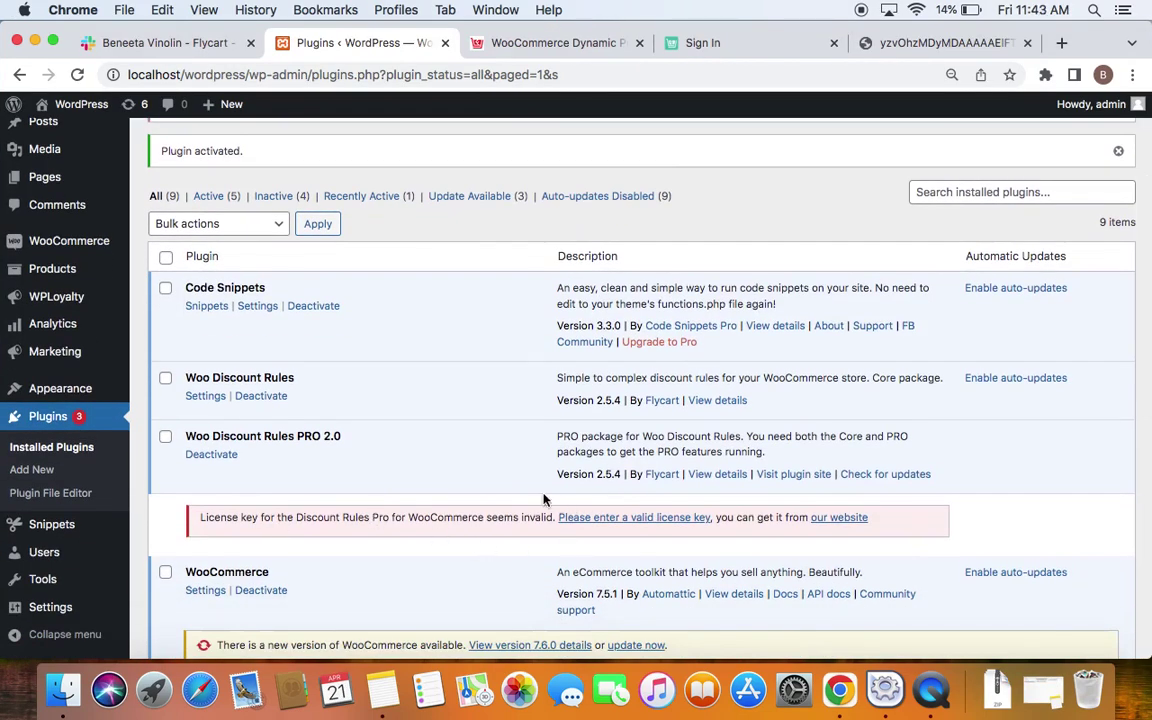
scroll(536, 495, up, 2)
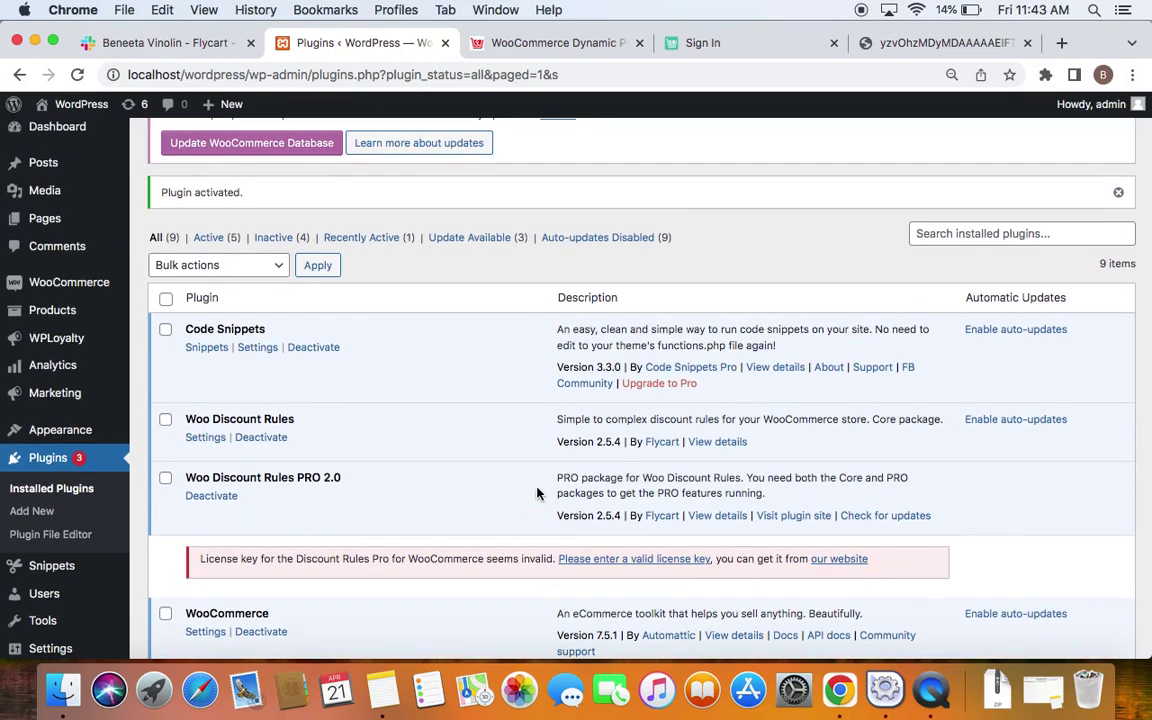
scroll(536, 493, up, 1)
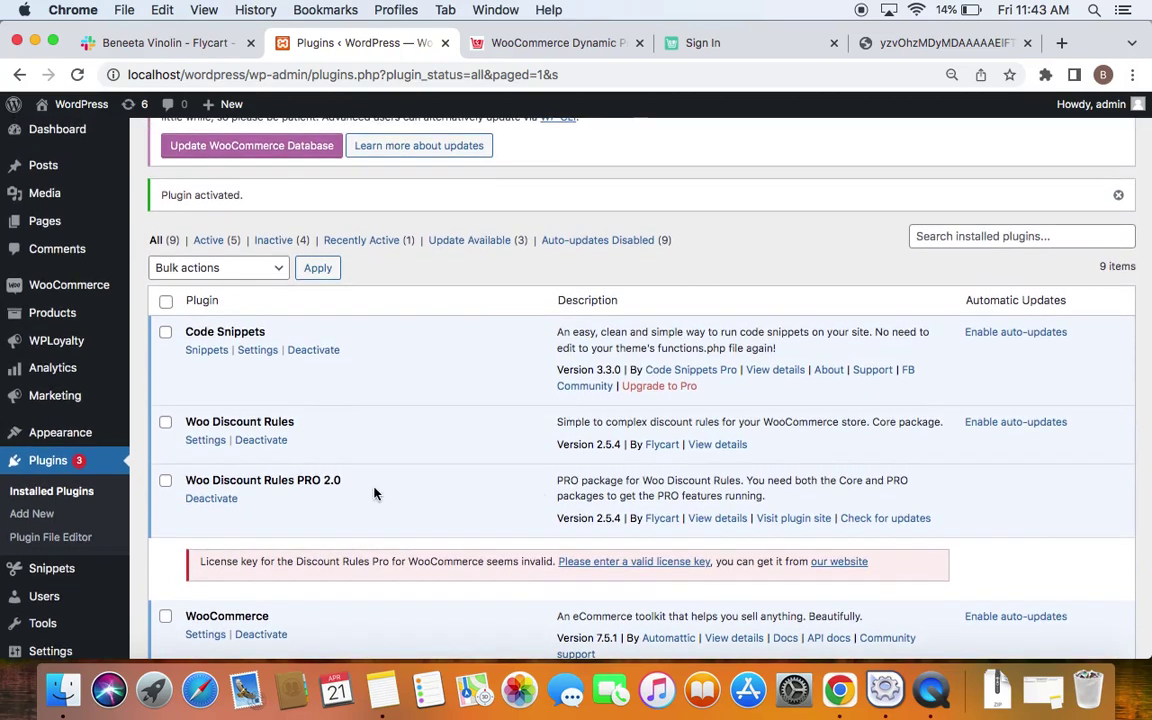
Step: Find and select the PRO license key on Flycart's My Downloads page
click(740, 46)
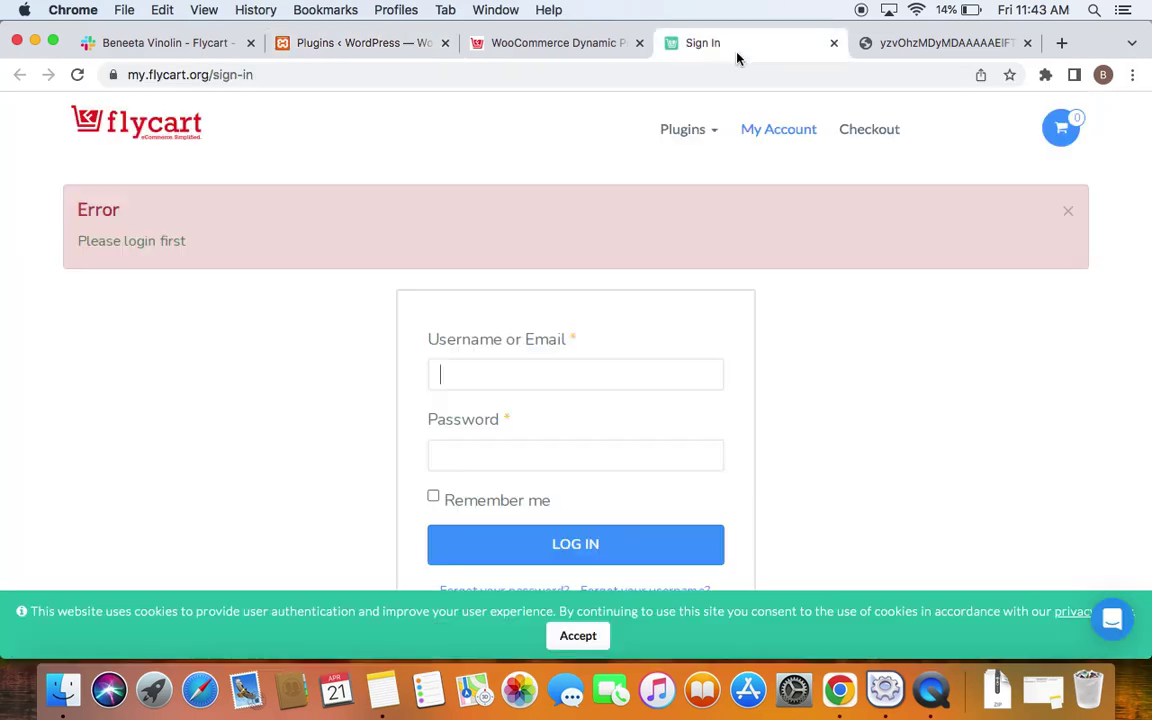
click(884, 46)
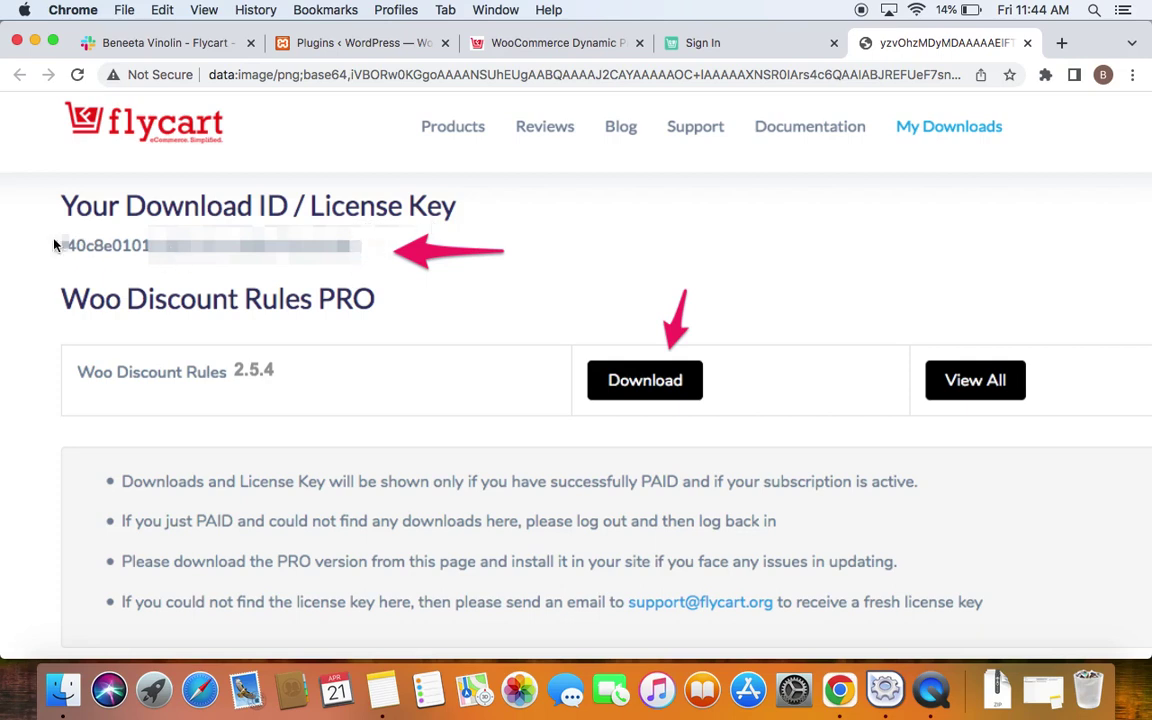
drag(72, 247, 283, 252)
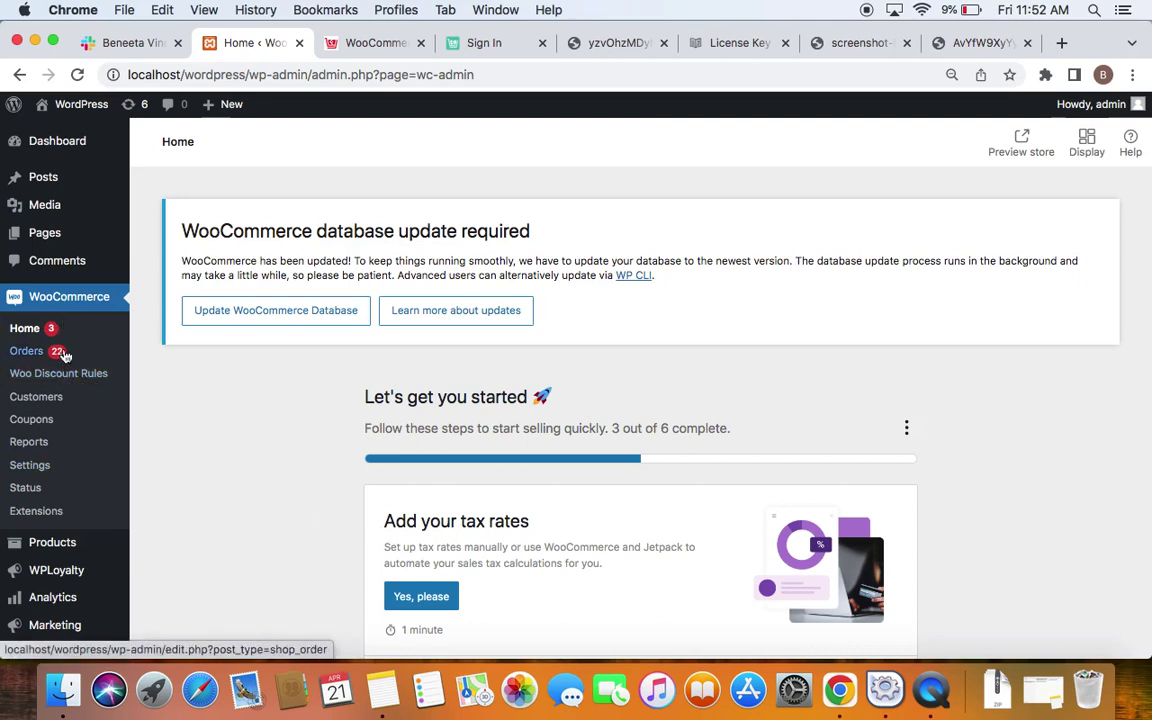
Step: Open the Settings tab of WooCommerce > Woo Discount Rules
click(79, 377)
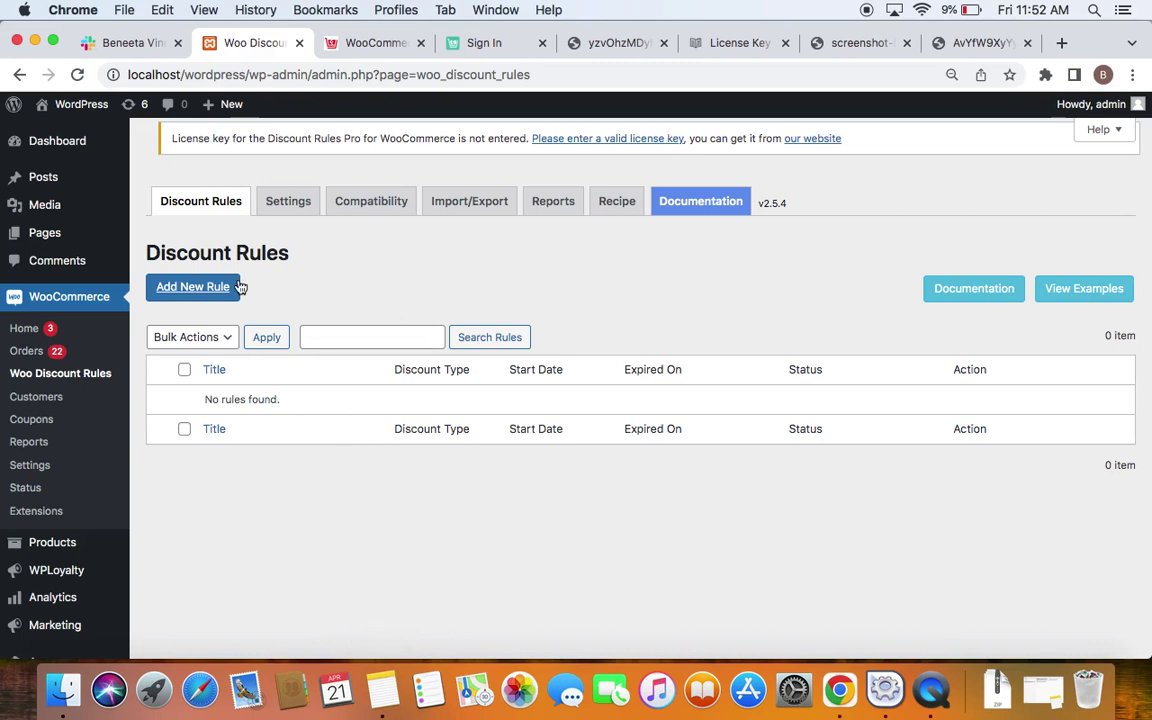
click(307, 208)
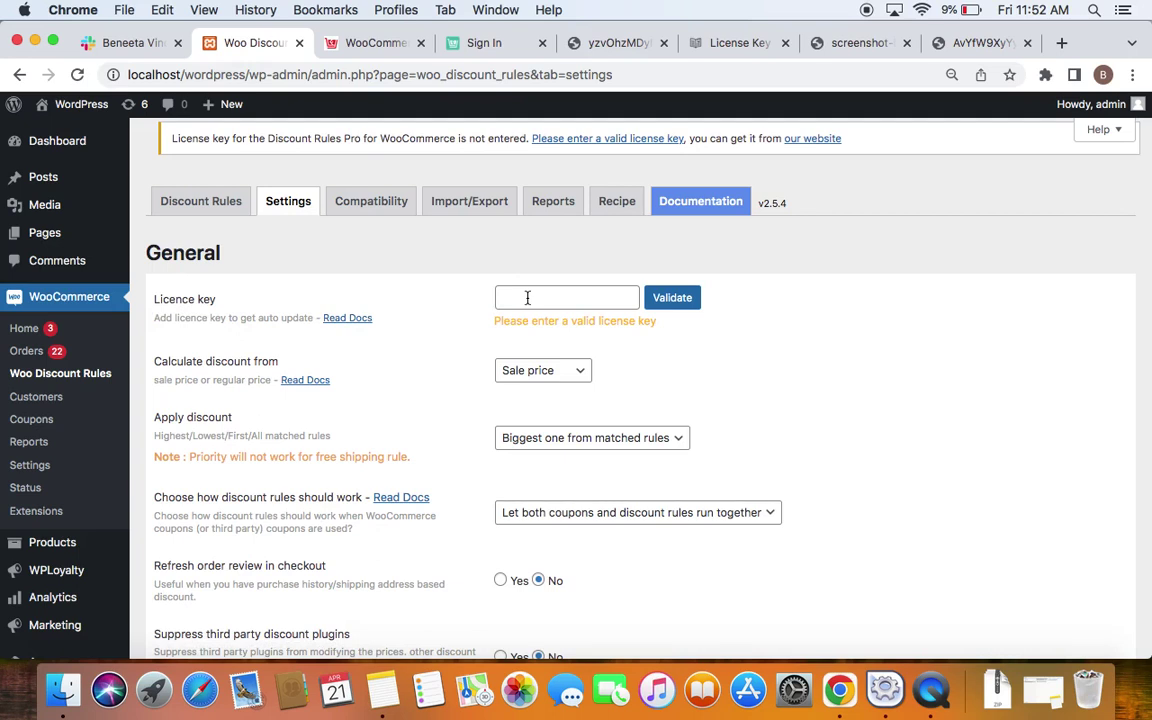
Step: Paste the licence key into the Licence key field and validate it until the check reports Passed
click(527, 297)
key(cmd+v)
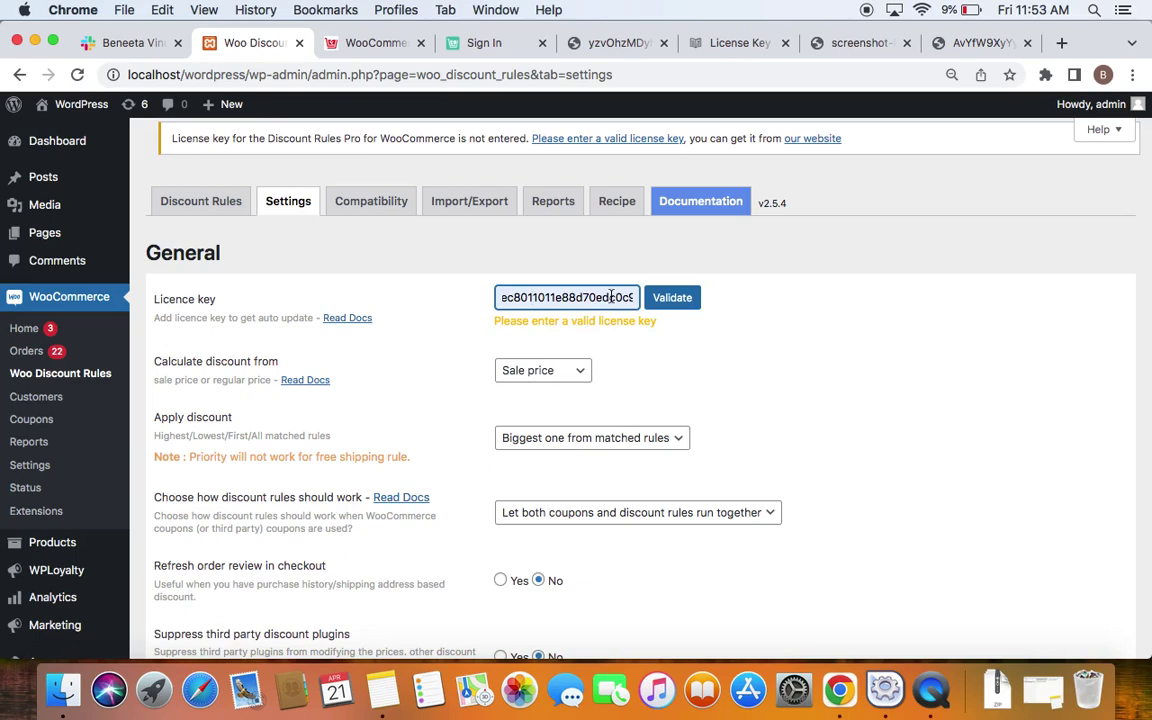
click(666, 304)
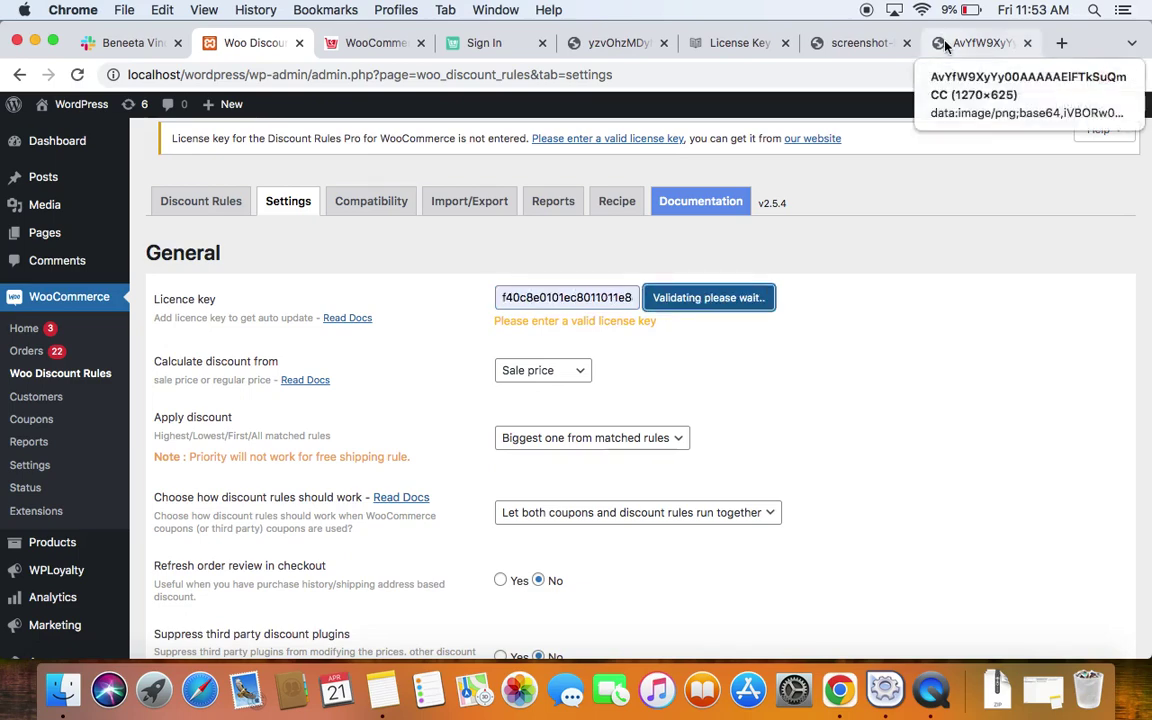
click(945, 43)
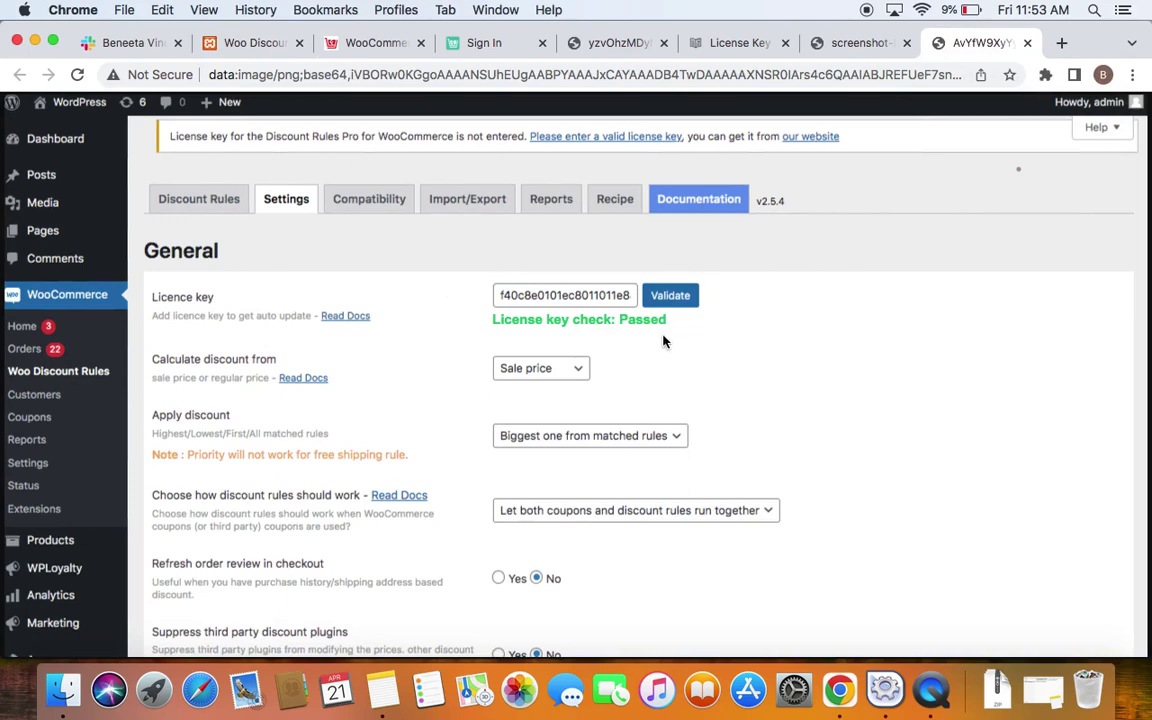